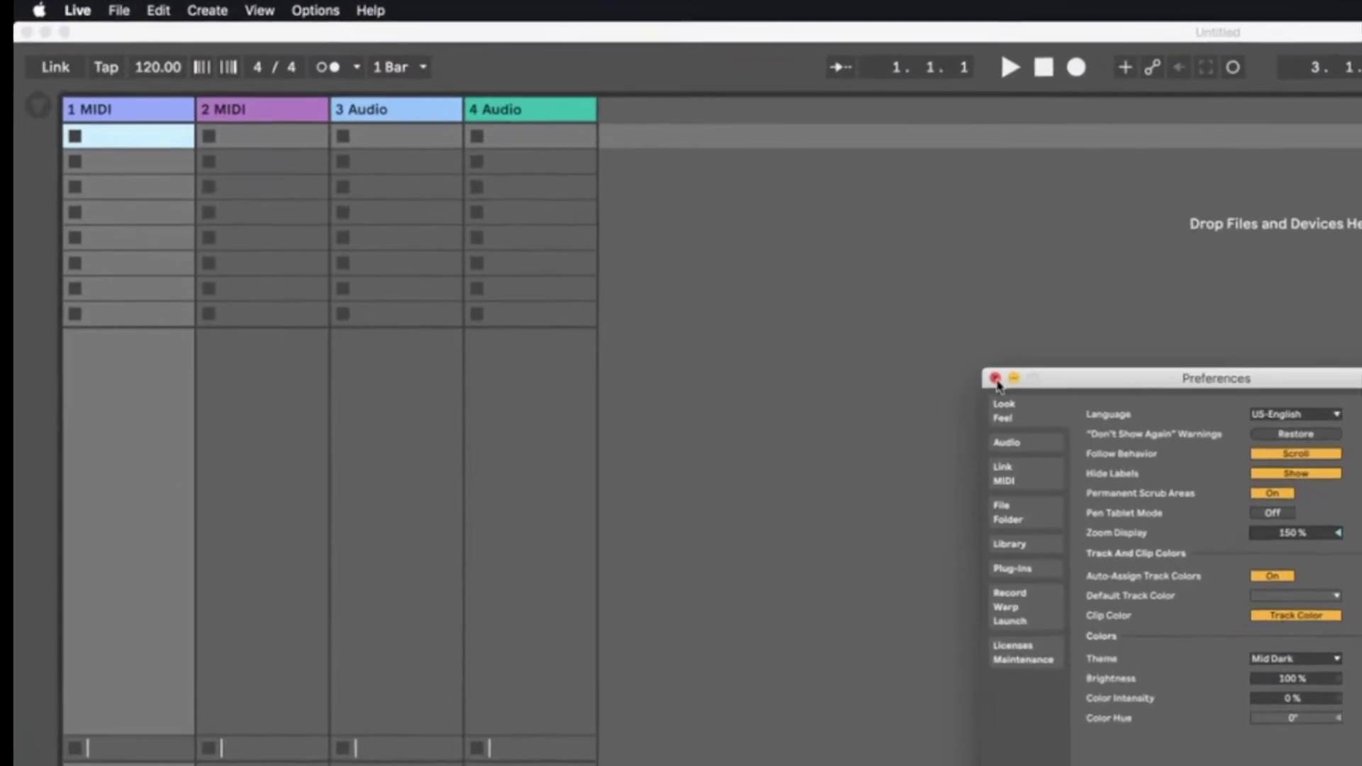
Close the Preferences window and reopen it.
click(74, 11)
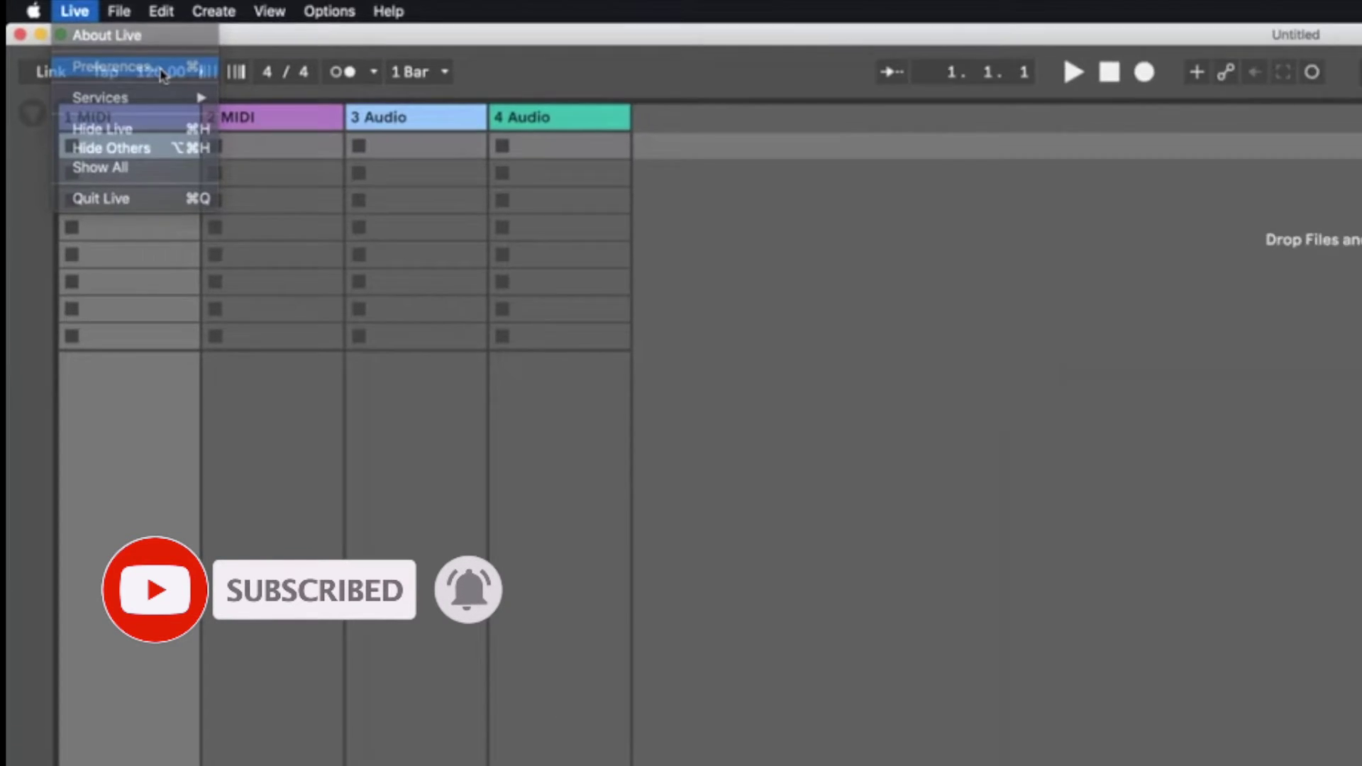
click(162, 73)
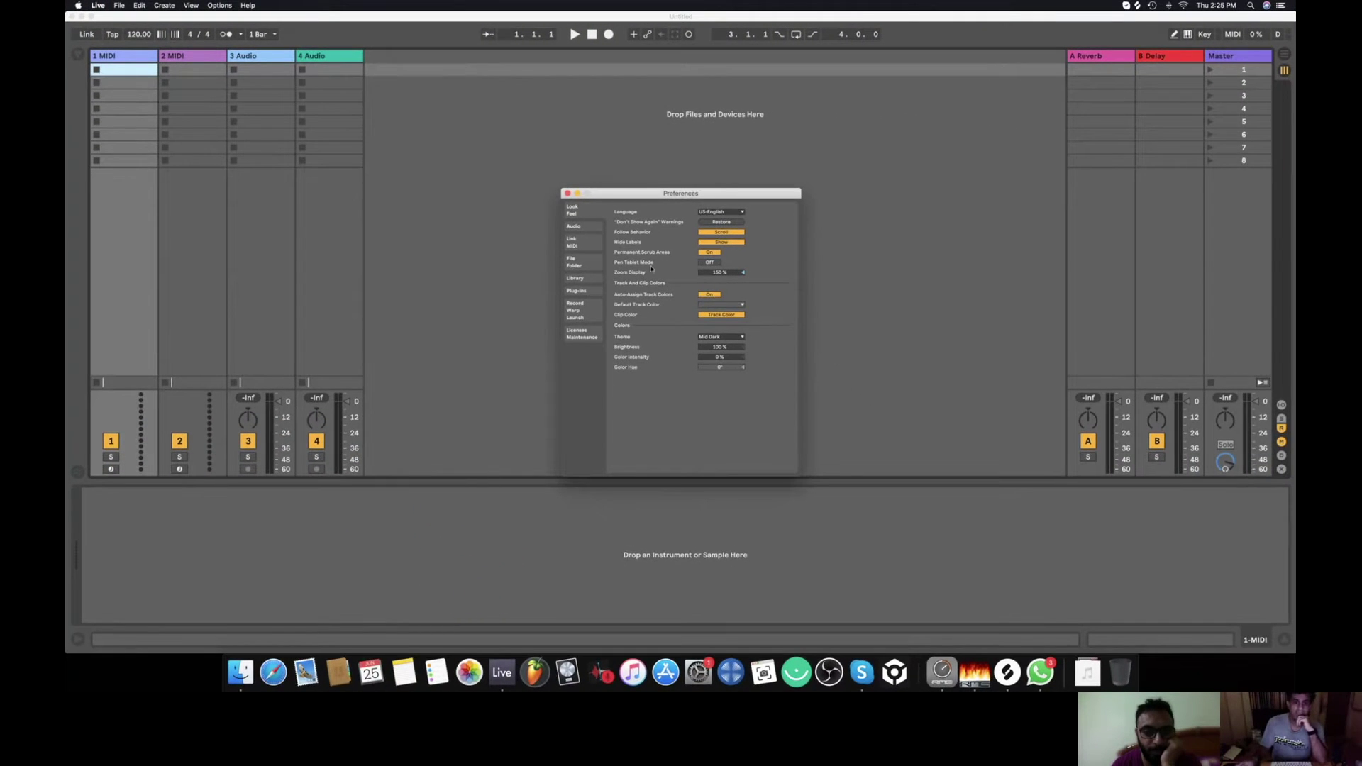
drag(642, 201, 644, 203)
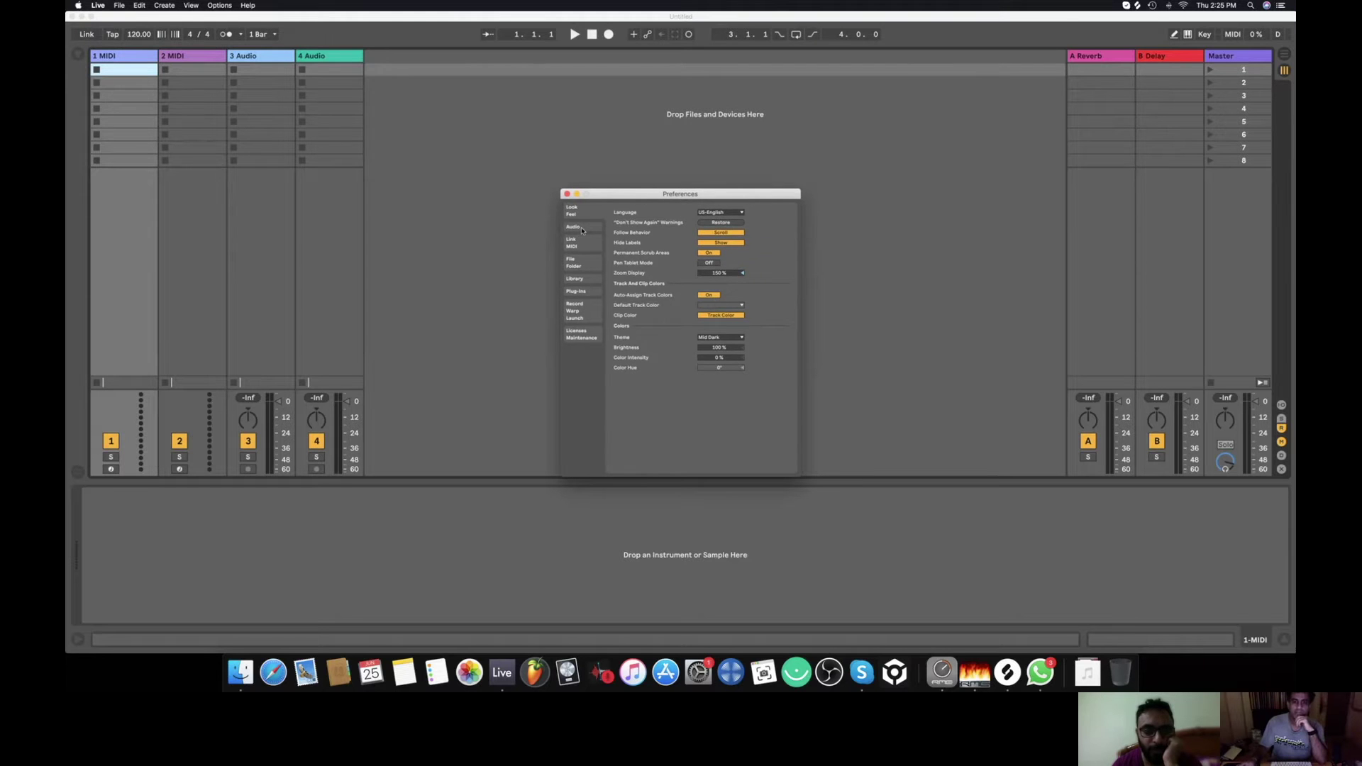
On the Audio preferences page, leave the driver type set to CoreAudio.
click(583, 230)
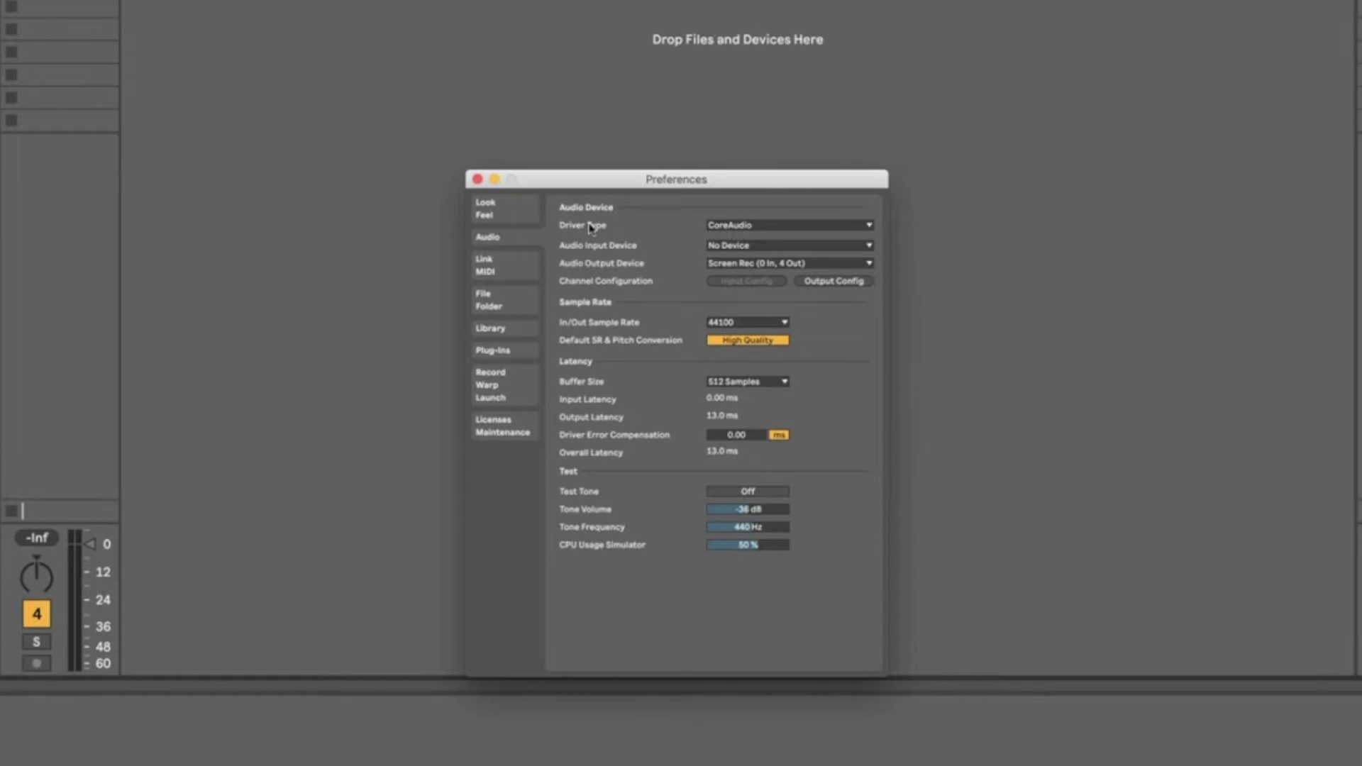
click(775, 228)
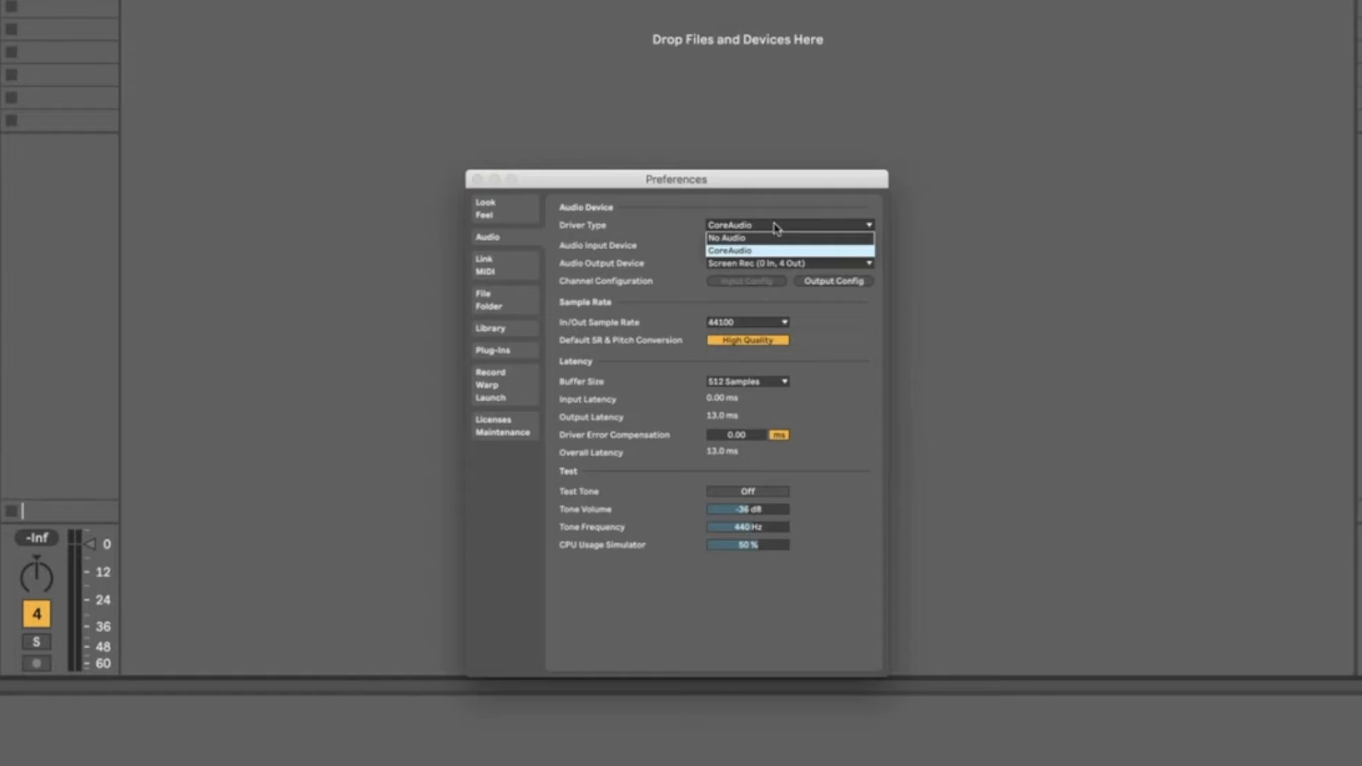
click(775, 229)
click(775, 227)
click(774, 227)
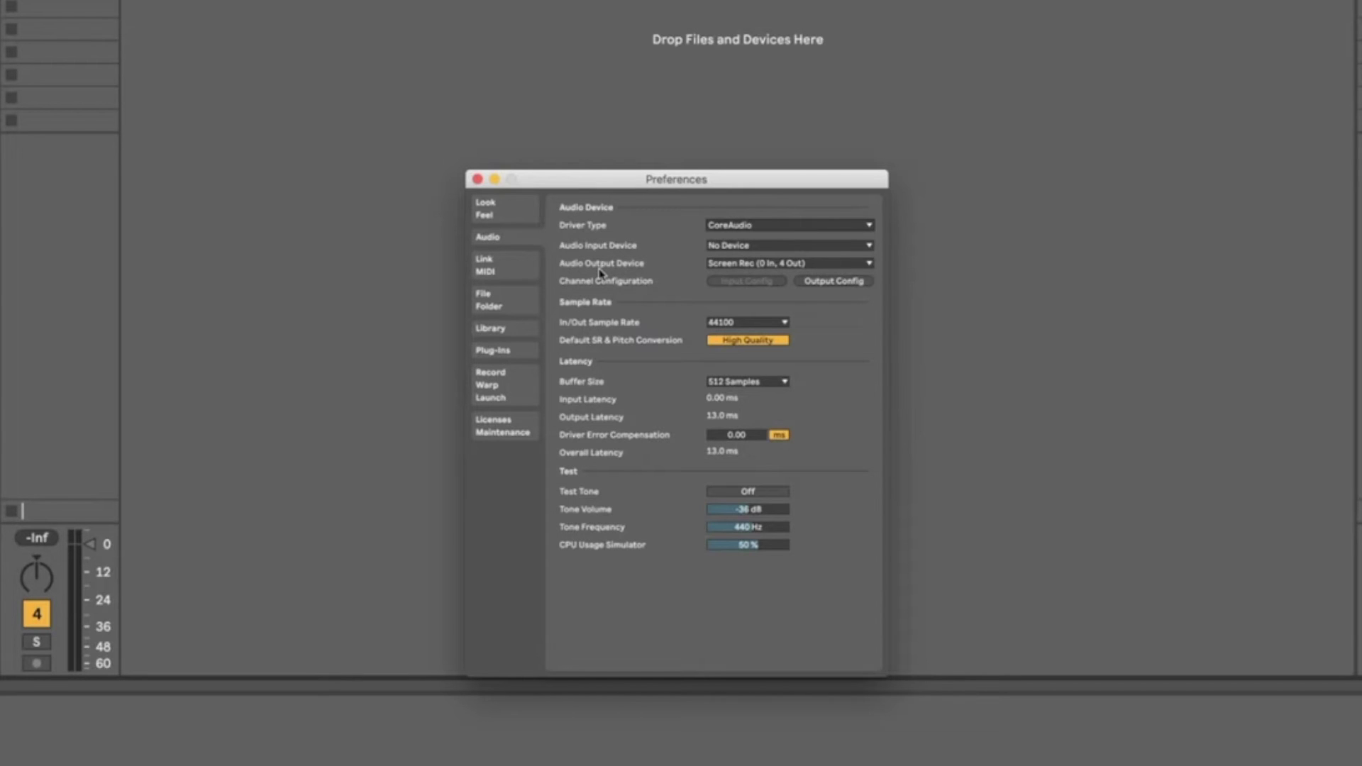
click(774, 271)
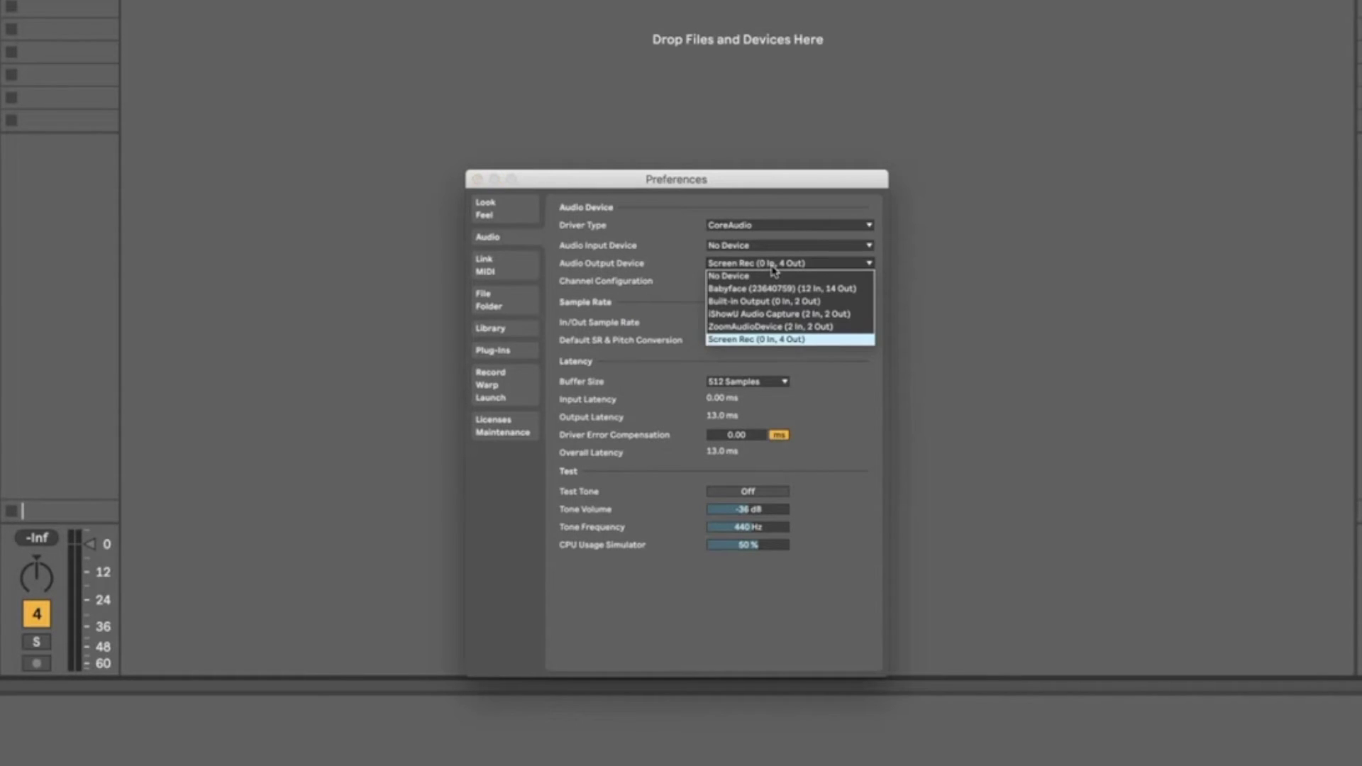
click(615, 291)
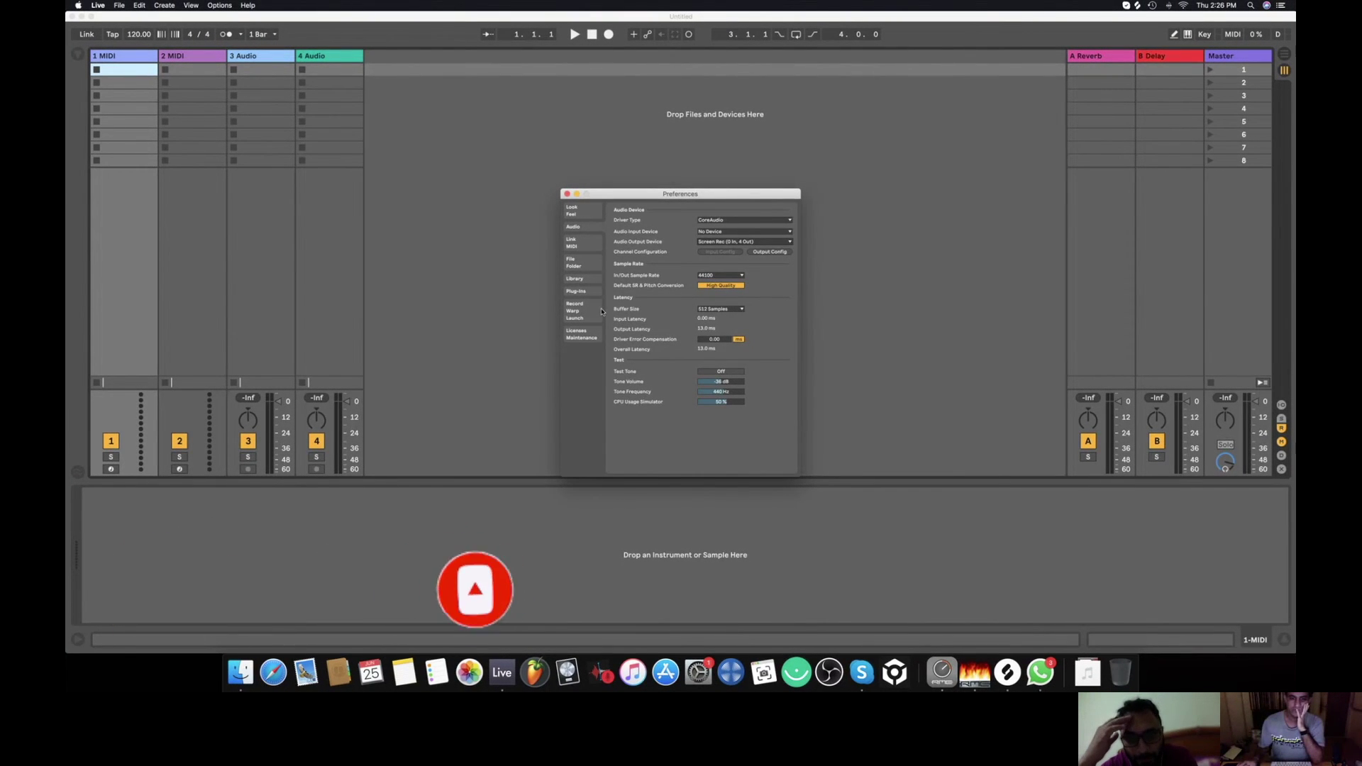
click(725, 243)
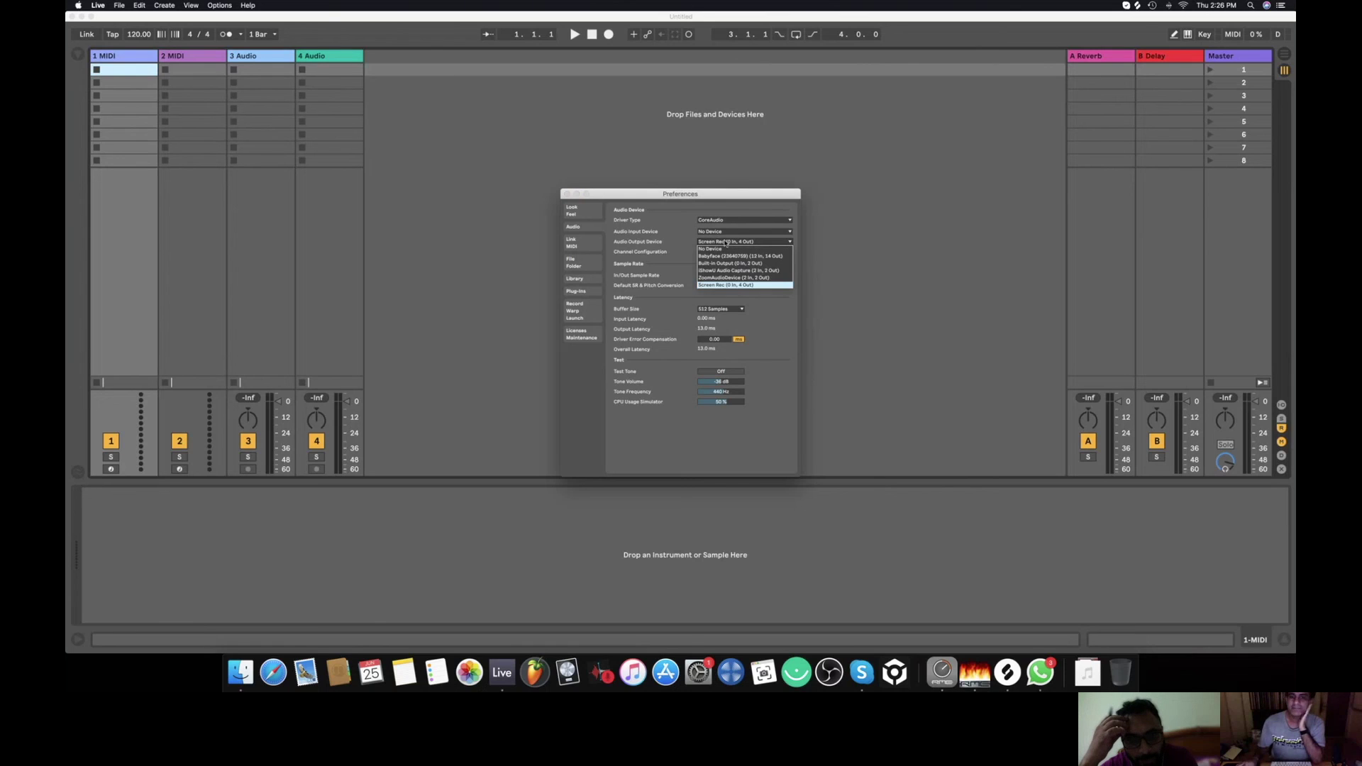
click(669, 302)
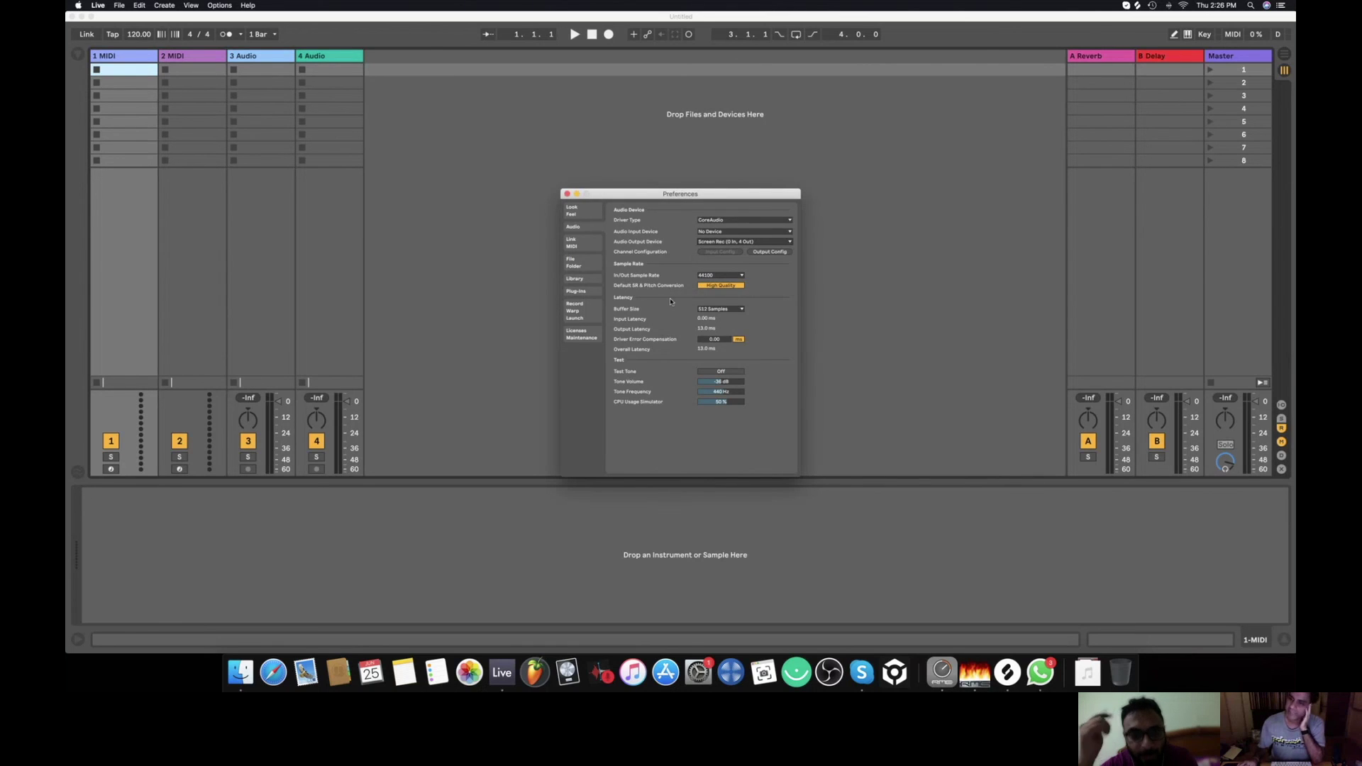